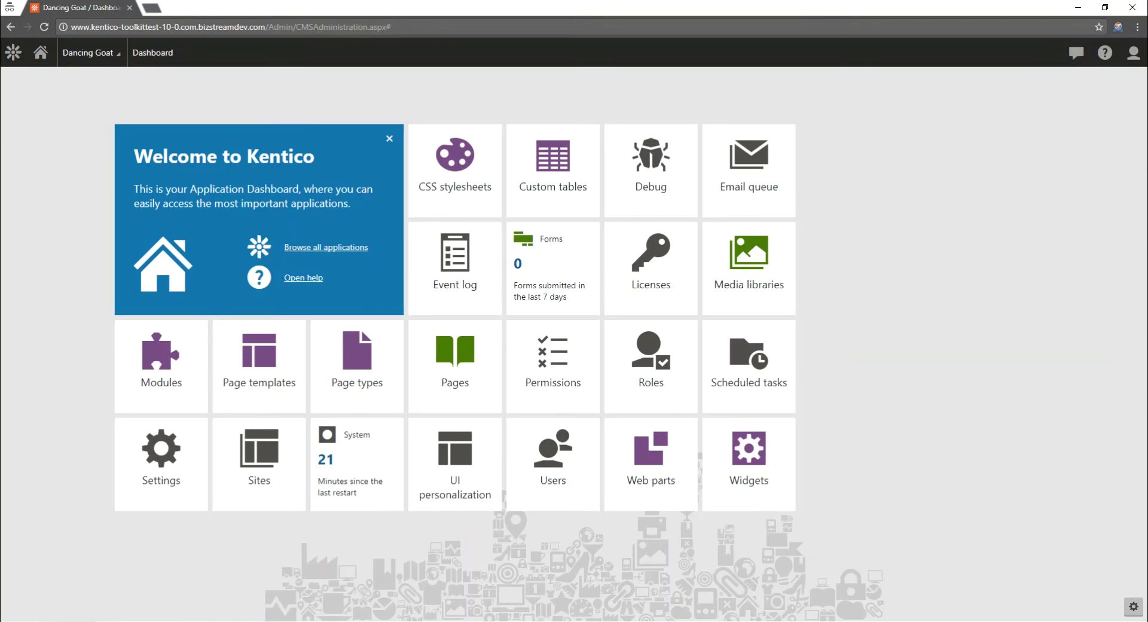
# Step: Find and open the Sites application from the Applications list
pyautogui.click(14, 55)
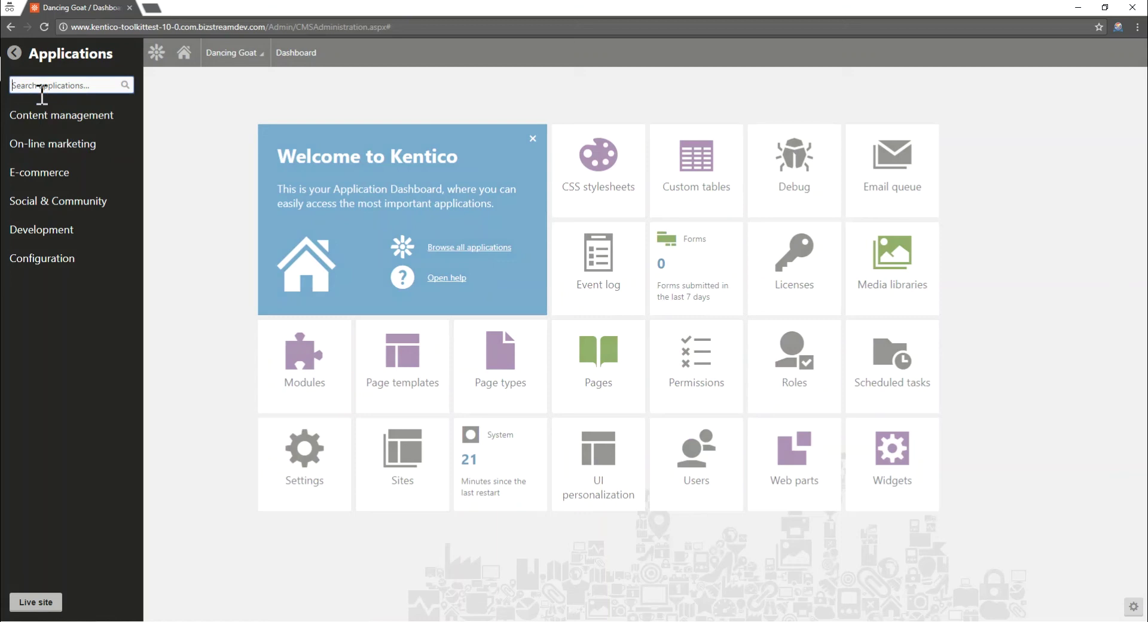
pyautogui.write('sites')
pyautogui.press('Return')
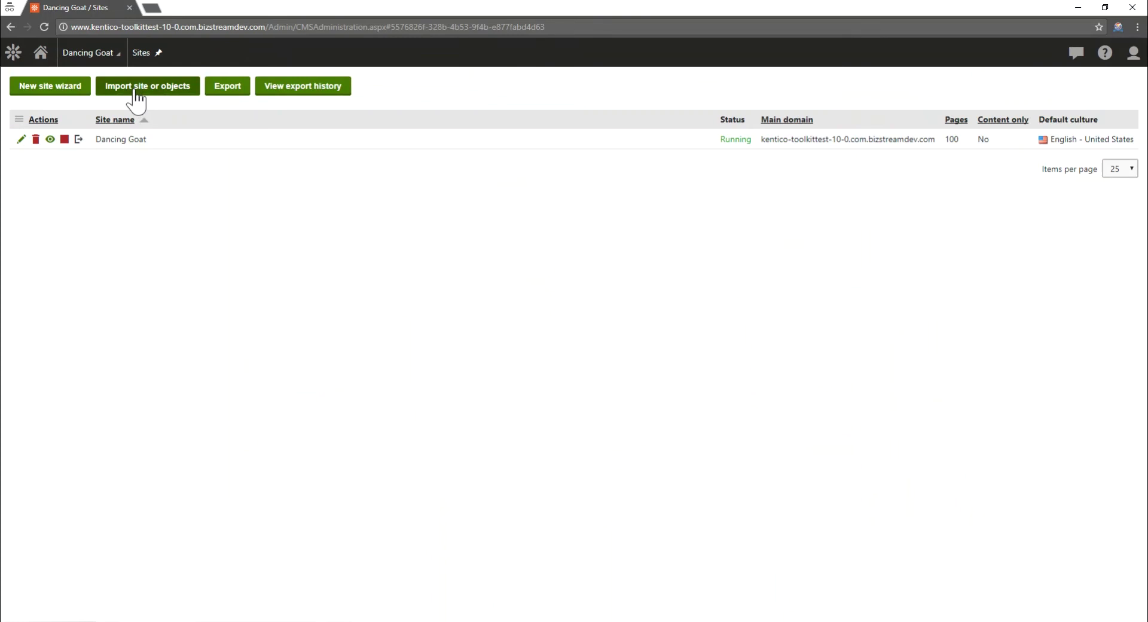
# Step: Start the import wizard and upload ToolkitTools_ImportPackage_2-0-62-0_for_Kentico_10-0.zip
pyautogui.click(136, 87)
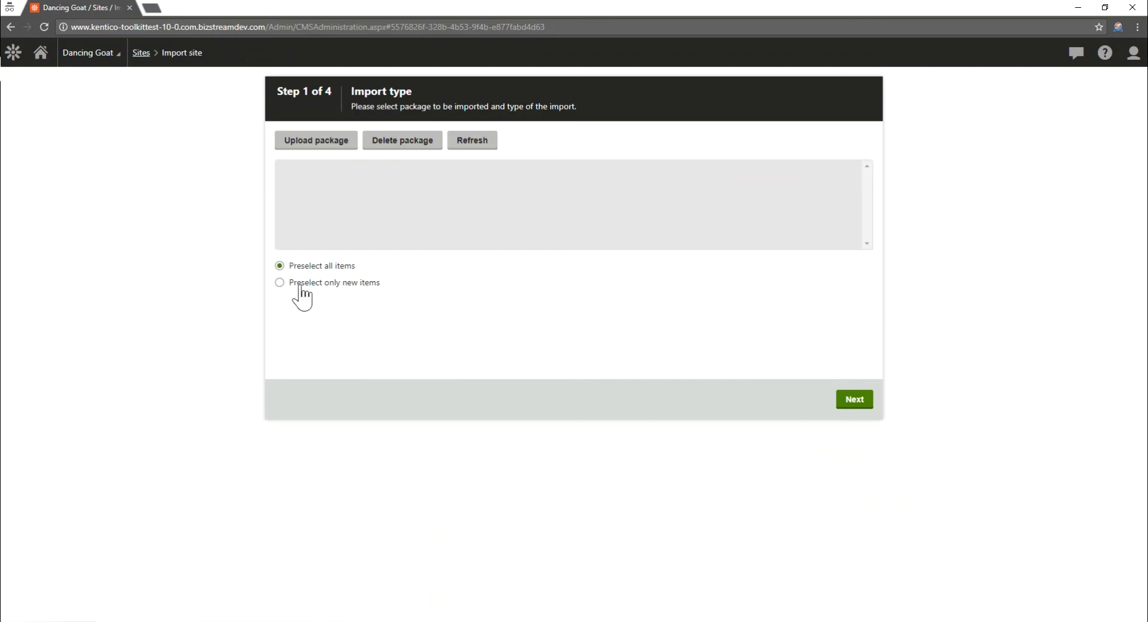
pyautogui.click(335, 148)
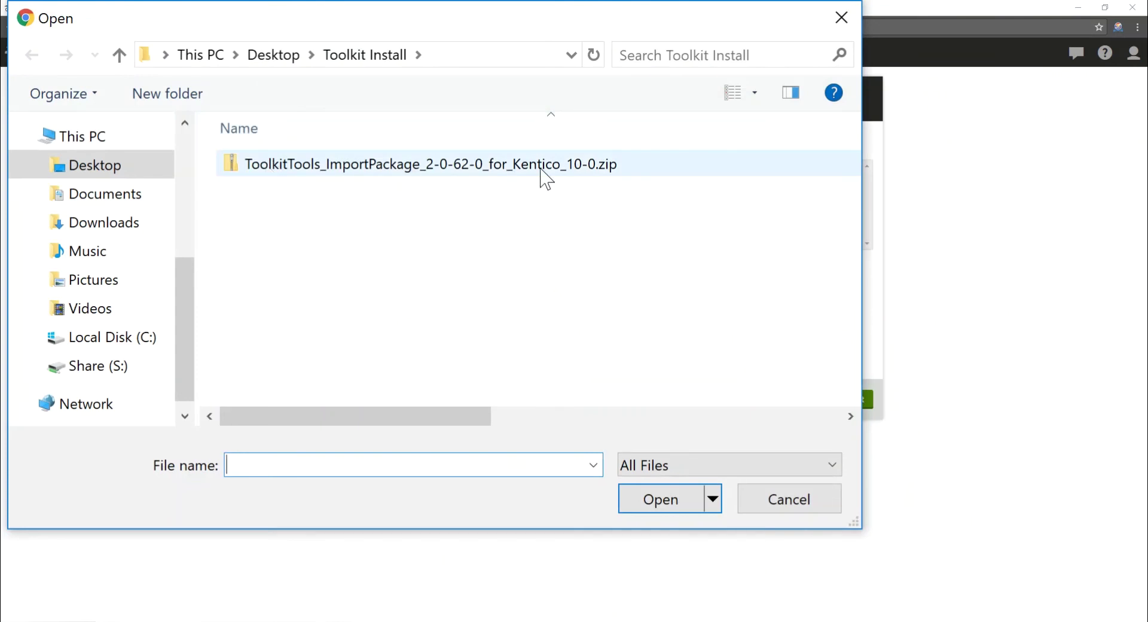
pyautogui.click(420, 167)
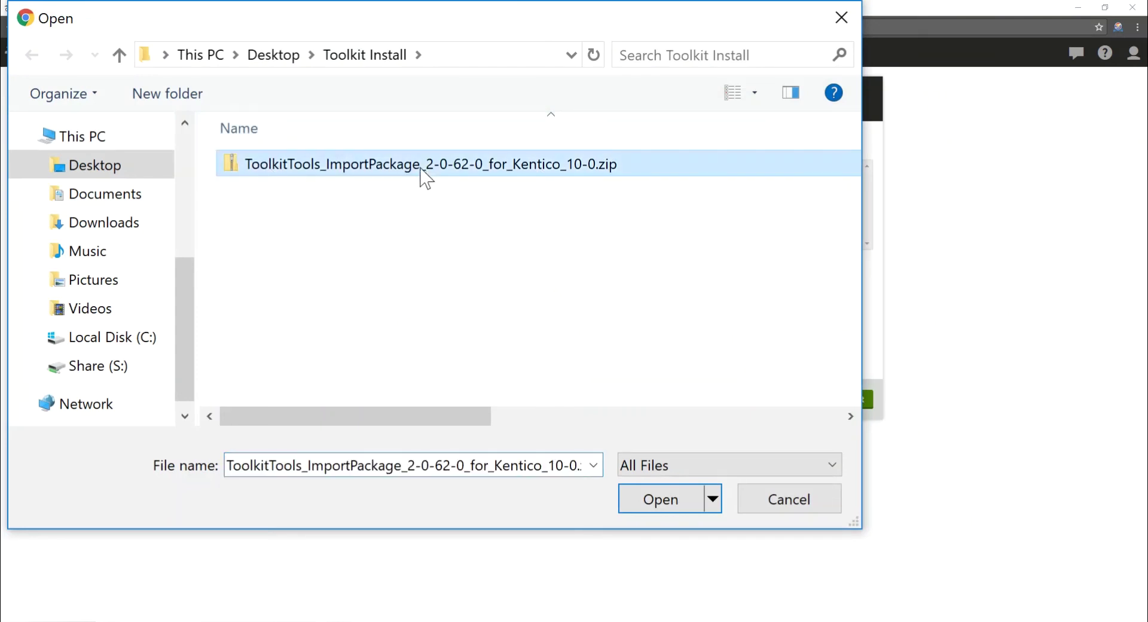
pyautogui.click(656, 498)
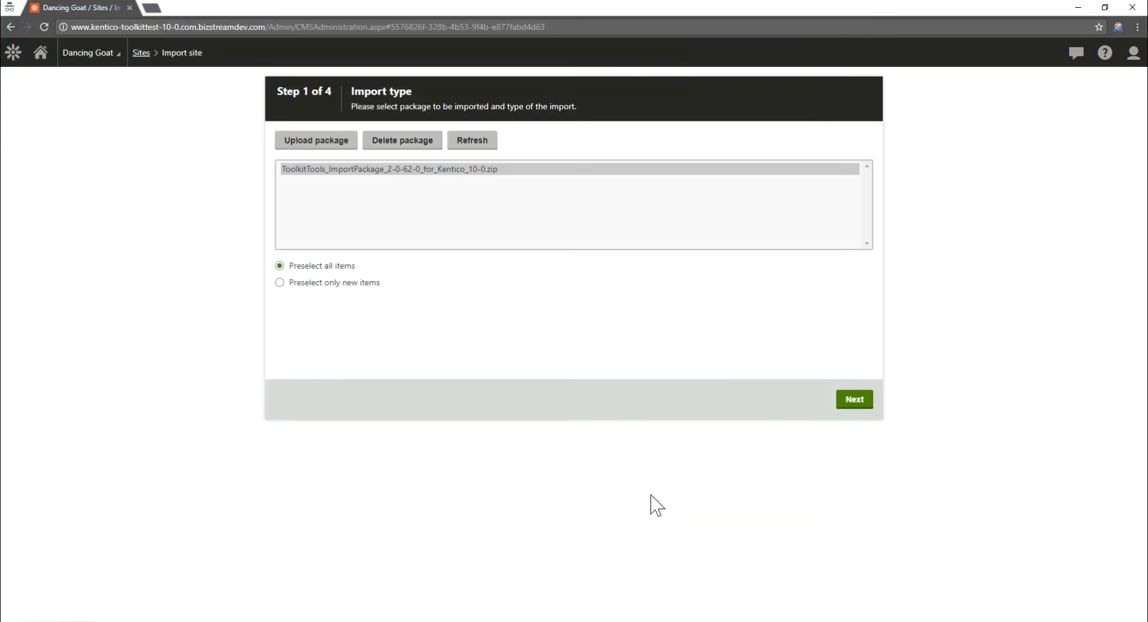
# Step: Include code files and custom assembly files in the import
pyautogui.click(854, 400)
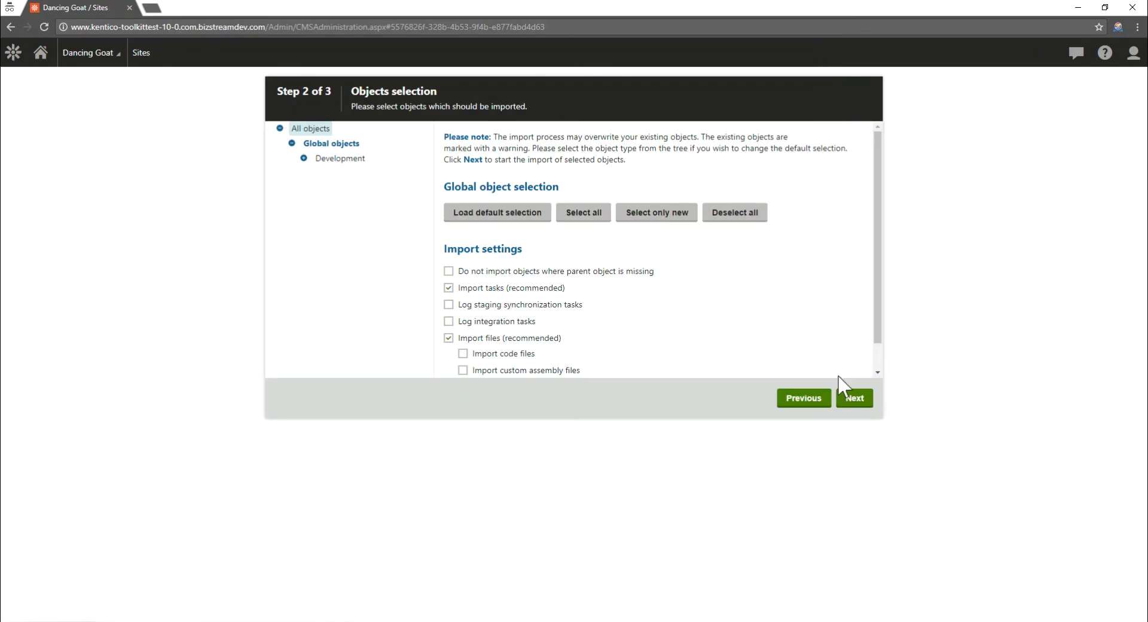
pyautogui.scroll(-1, 877, 269)
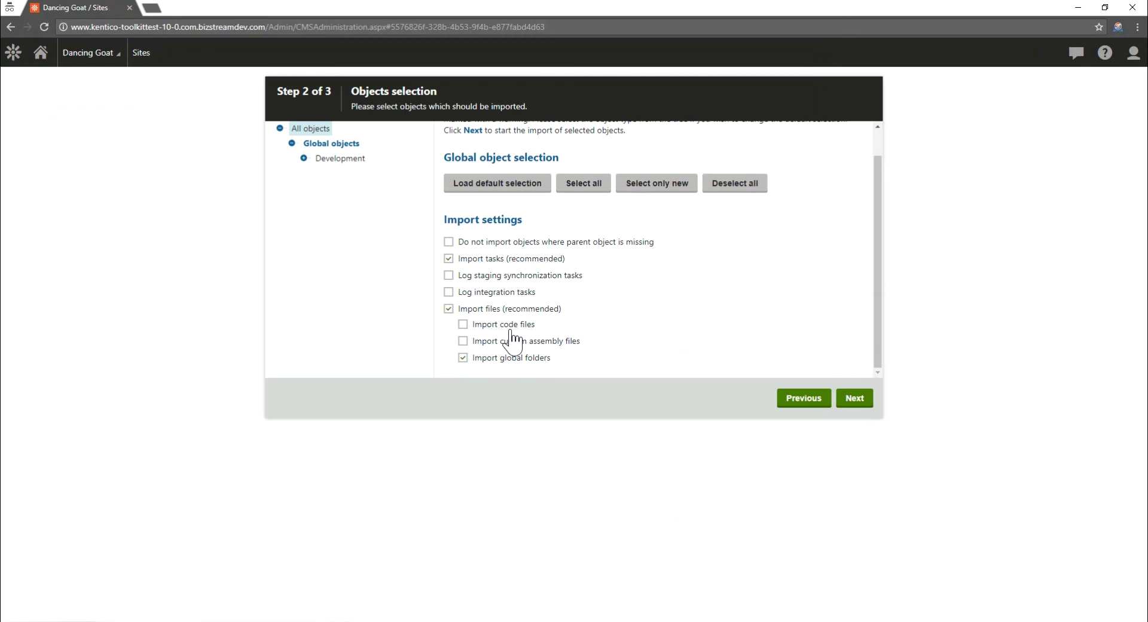
pyautogui.click(463, 325)
pyautogui.click(463, 342)
# Step: Confirm Toolkit Extensions under Development > Modules and start importing the selected objects
pyautogui.click(304, 157)
pyautogui.click(343, 173)
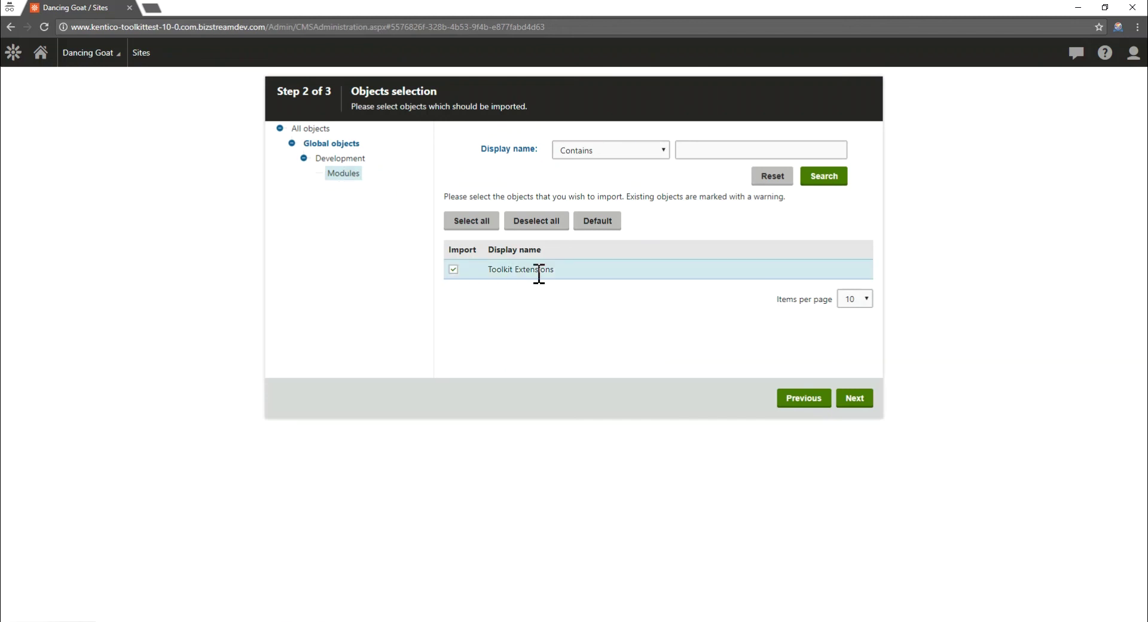
pyautogui.moveTo(538, 273)
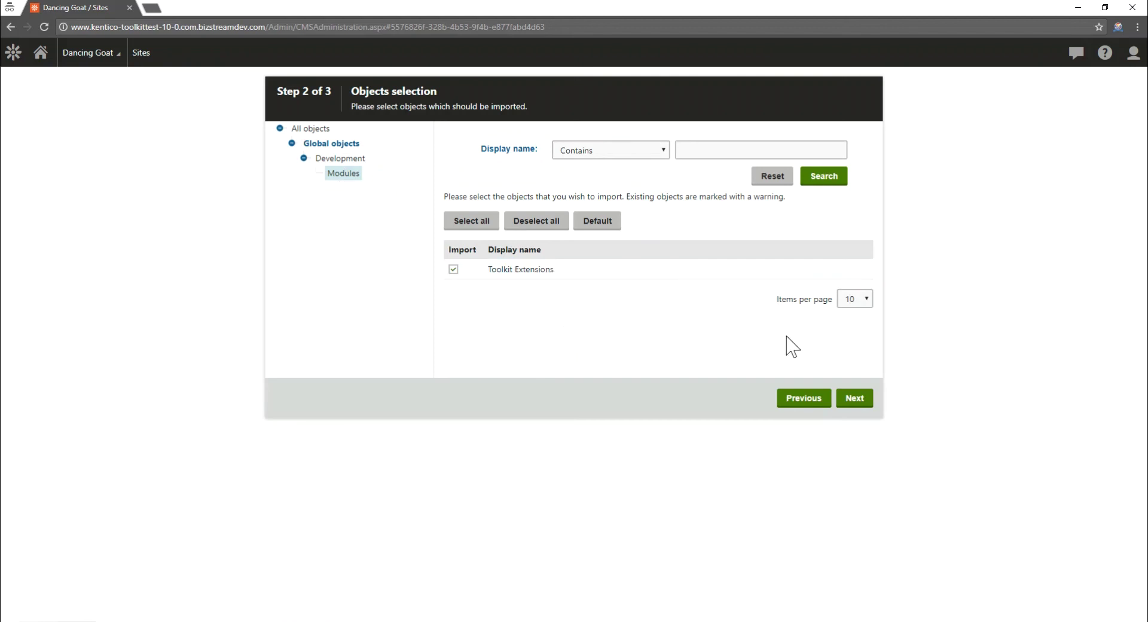
pyautogui.click(854, 399)
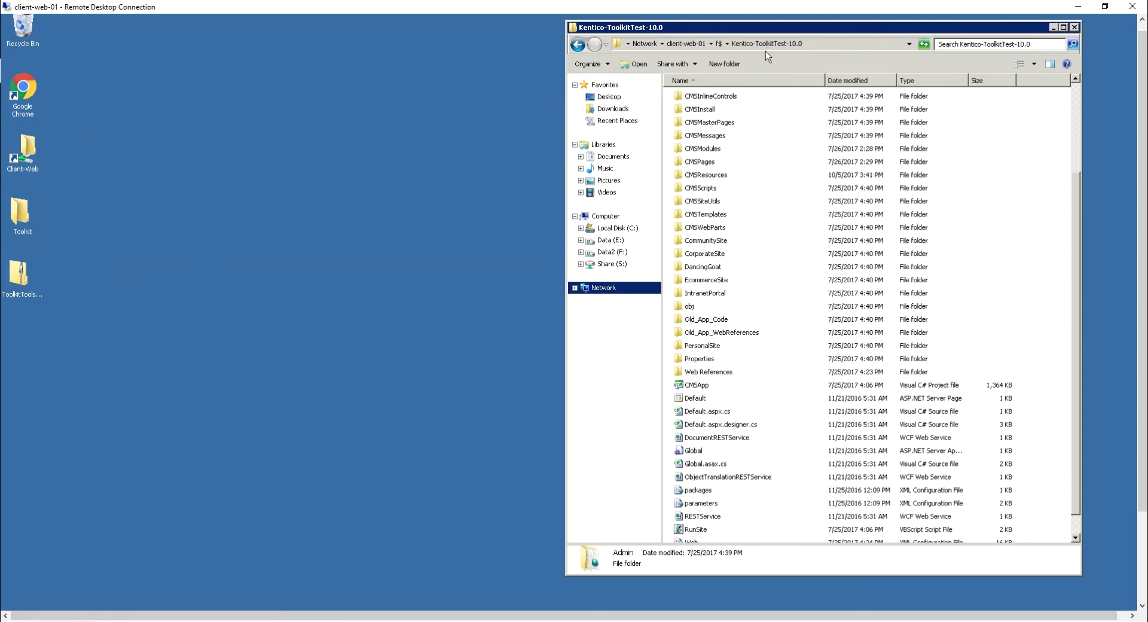
# Step: Open the ToolkitTools package zip down to the zipped Manual Installation folder
pyautogui.click(19, 276)
pyautogui.doubleClick(20, 276)
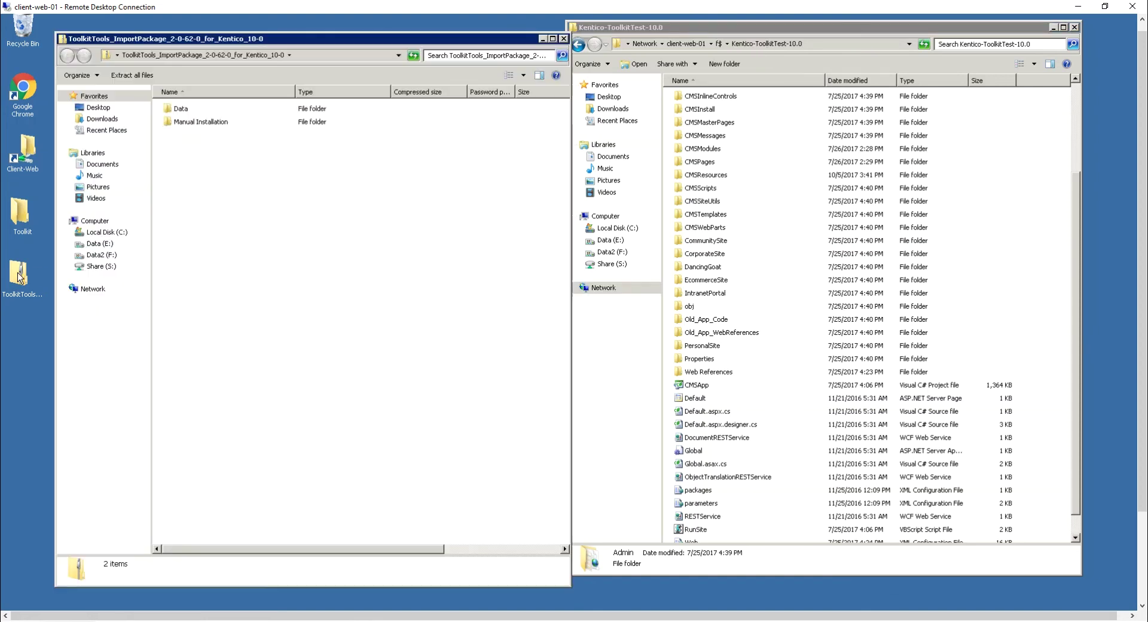
pyautogui.doubleClick(217, 125)
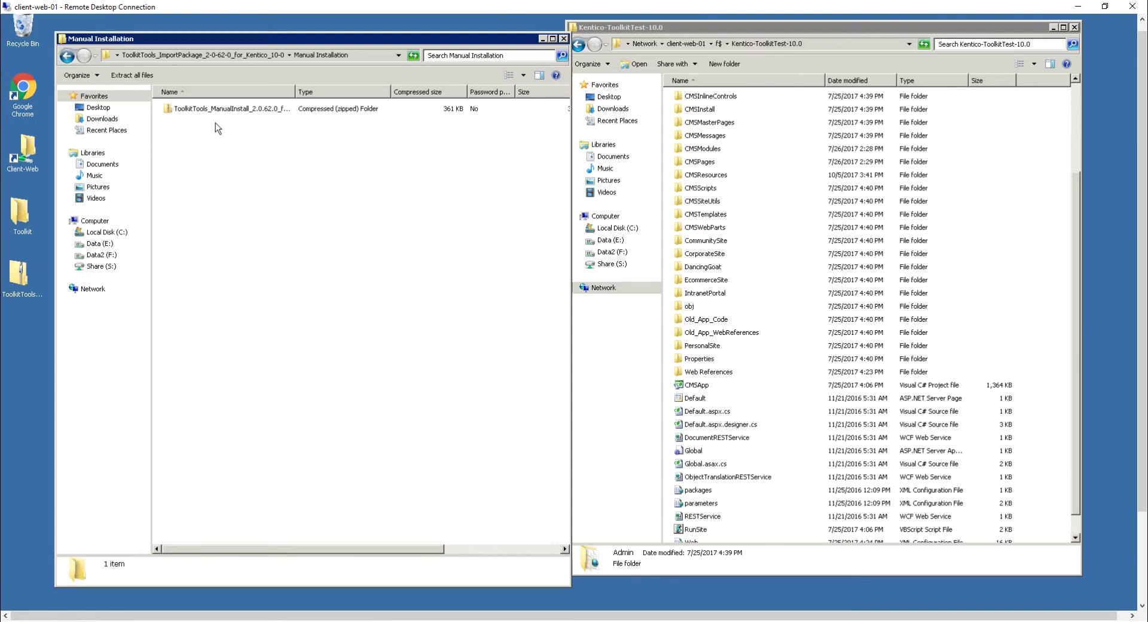
pyautogui.doubleClick(218, 110)
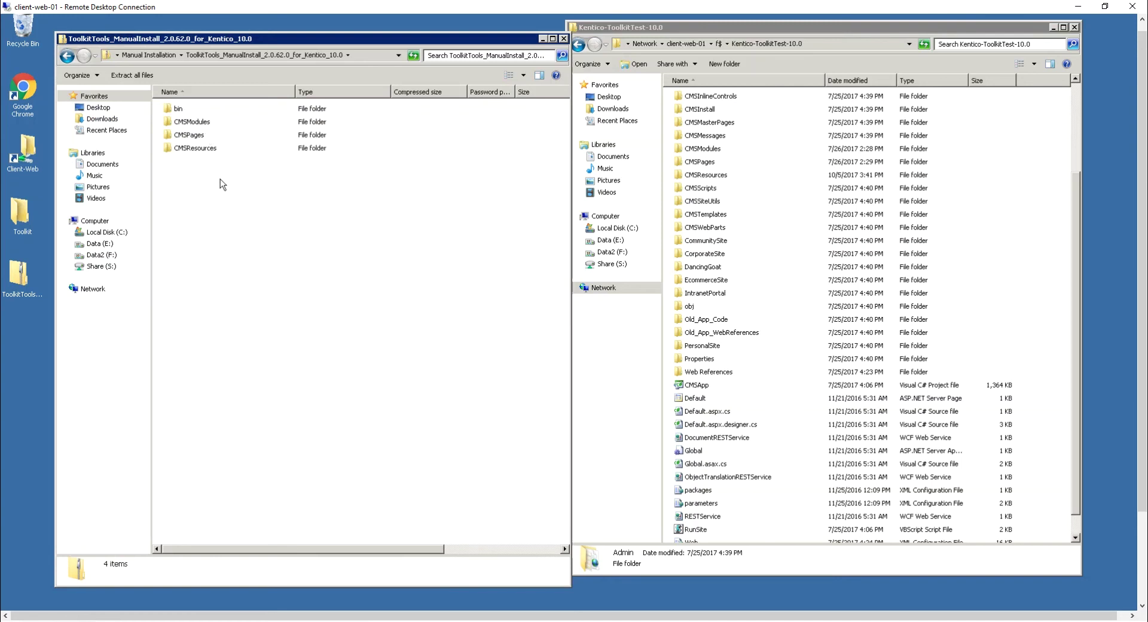
# Step: Copy bin, CMSModules, CMSPages and CMSResources into Kentico-ToolkitTest-10.0, merging all conflicting folders
pyautogui.moveTo(258, 206); pyautogui.dragTo(802, 499)
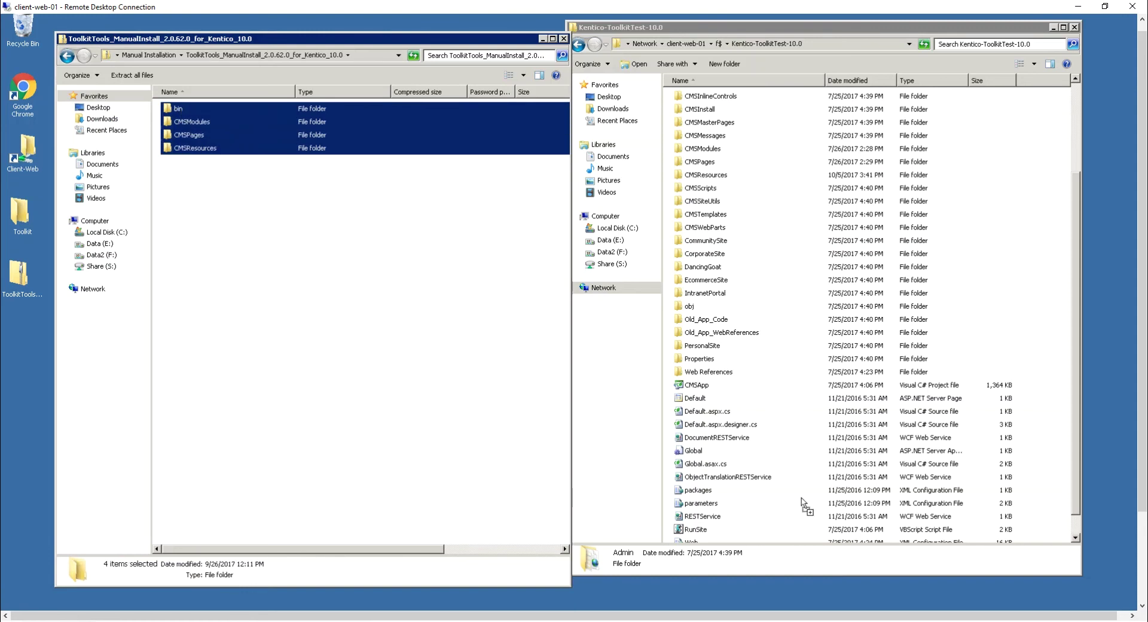
pyautogui.moveTo(802, 499); pyautogui.dragTo(803, 501)
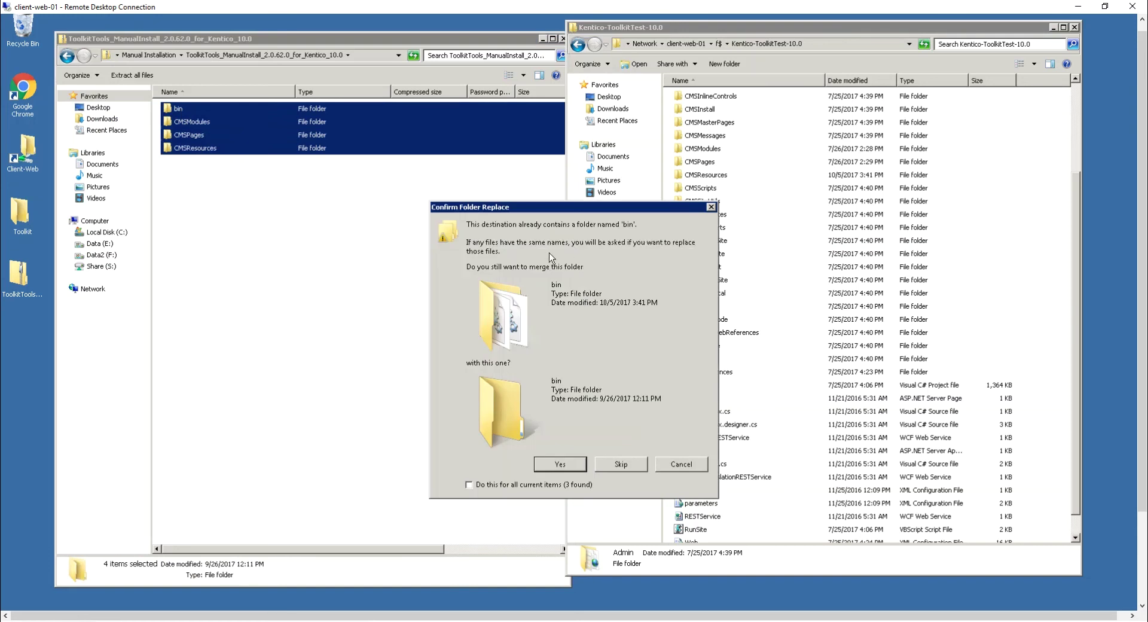
pyautogui.click(470, 485)
pyautogui.click(561, 464)
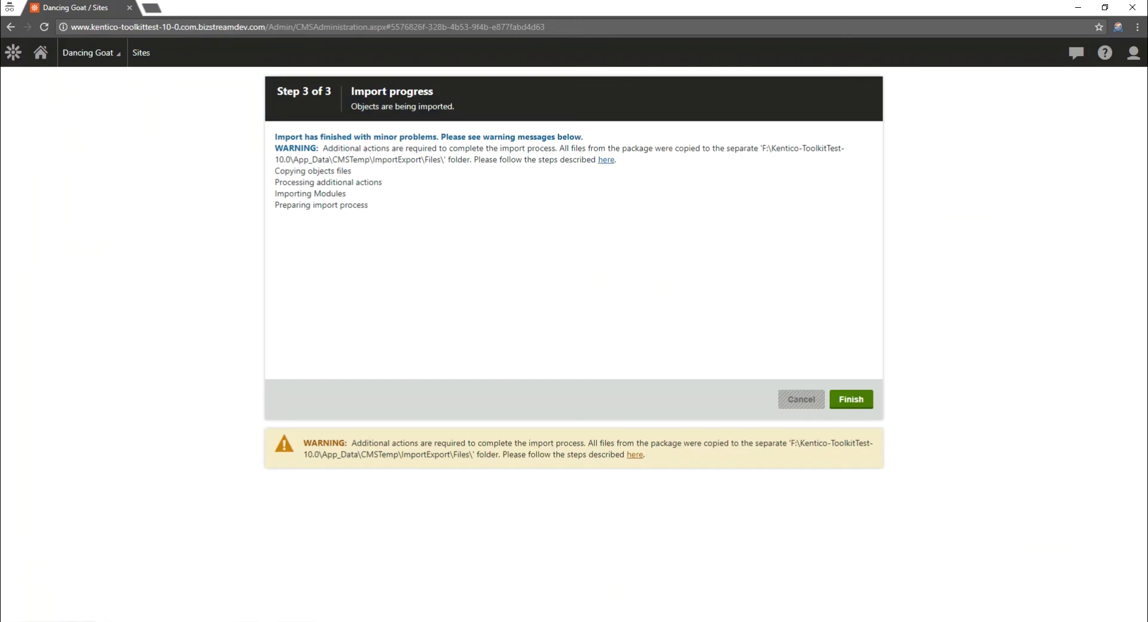
# Step: Finish the import wizard after reviewing the import warning
pyautogui.click(860, 402)
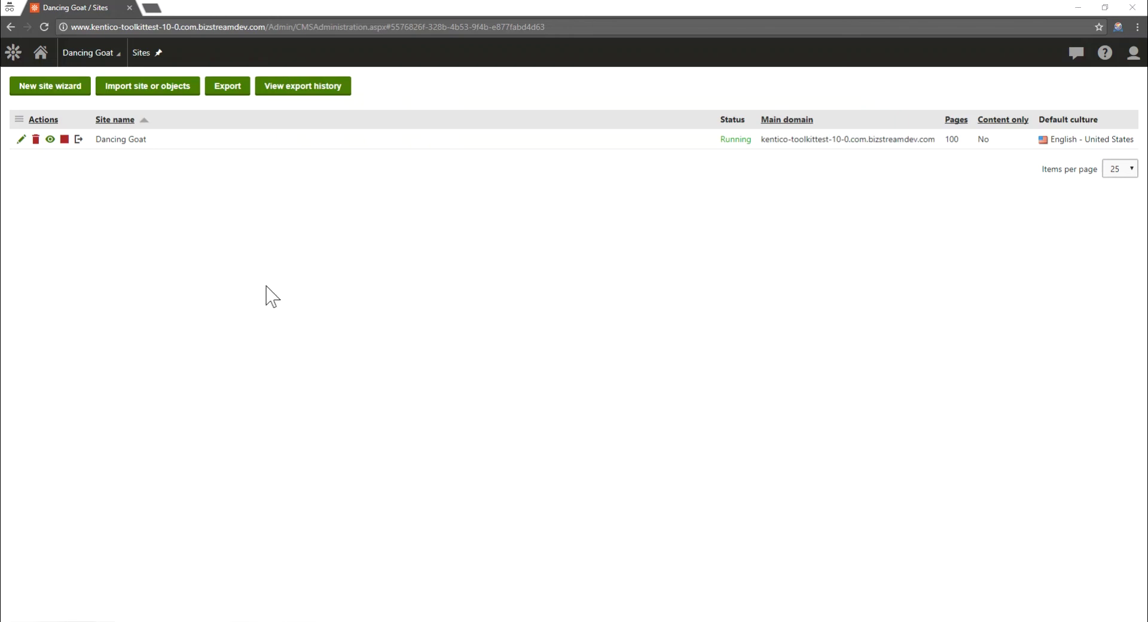
pyautogui.click(14, 55)
pyautogui.click(55, 260)
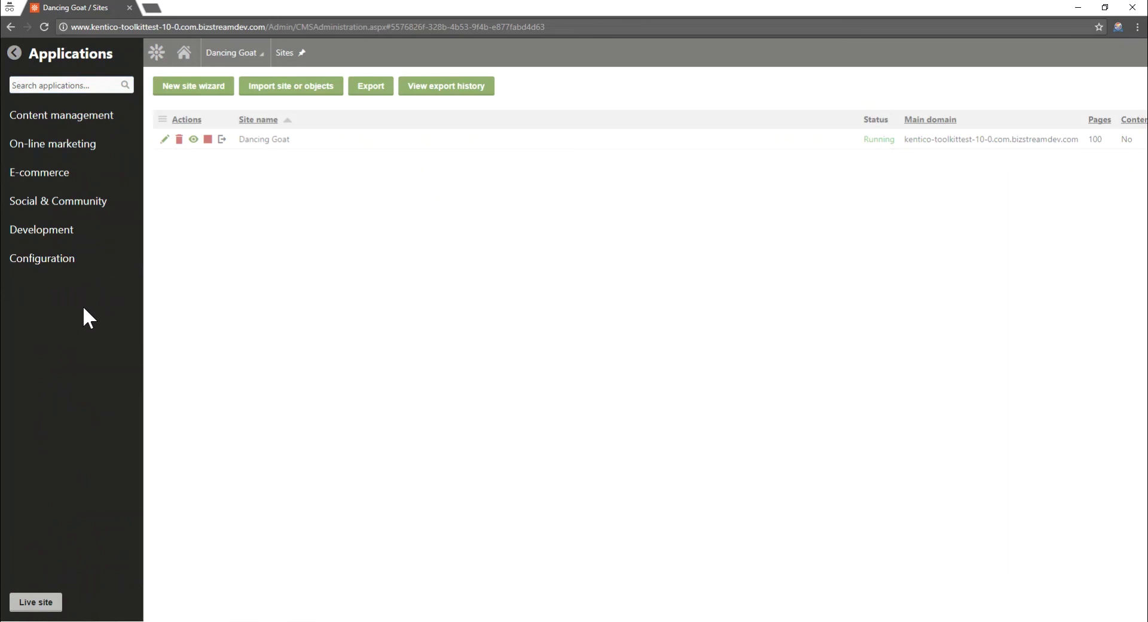
pyautogui.click(44, 26)
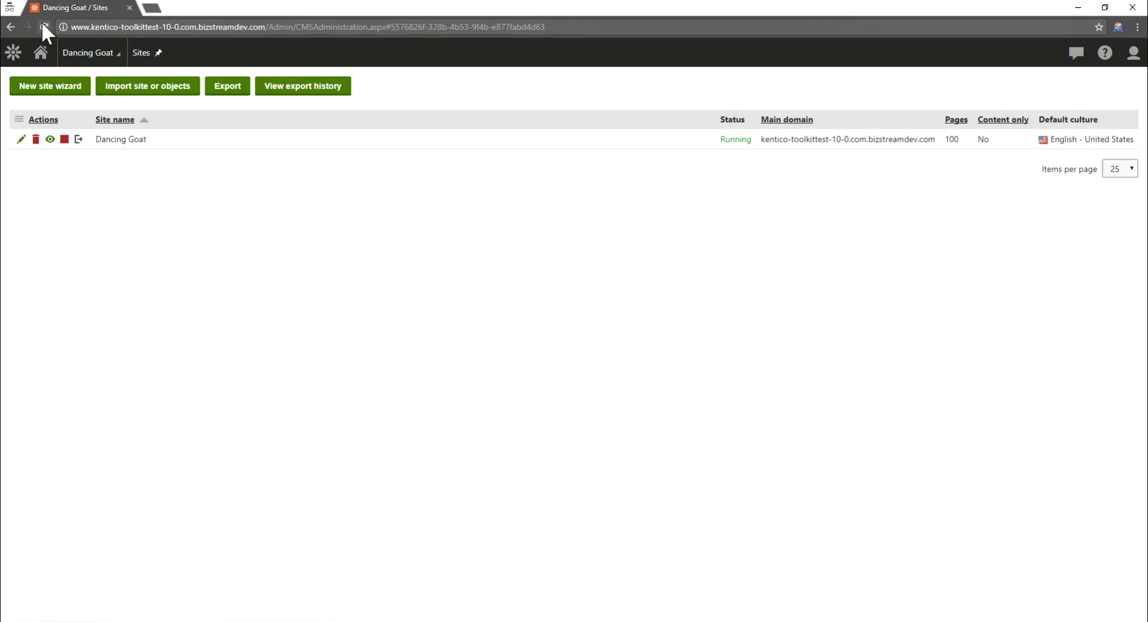
# Step: Launch the Toolkit application from the new Toolkit category in Applications
pyautogui.click(14, 53)
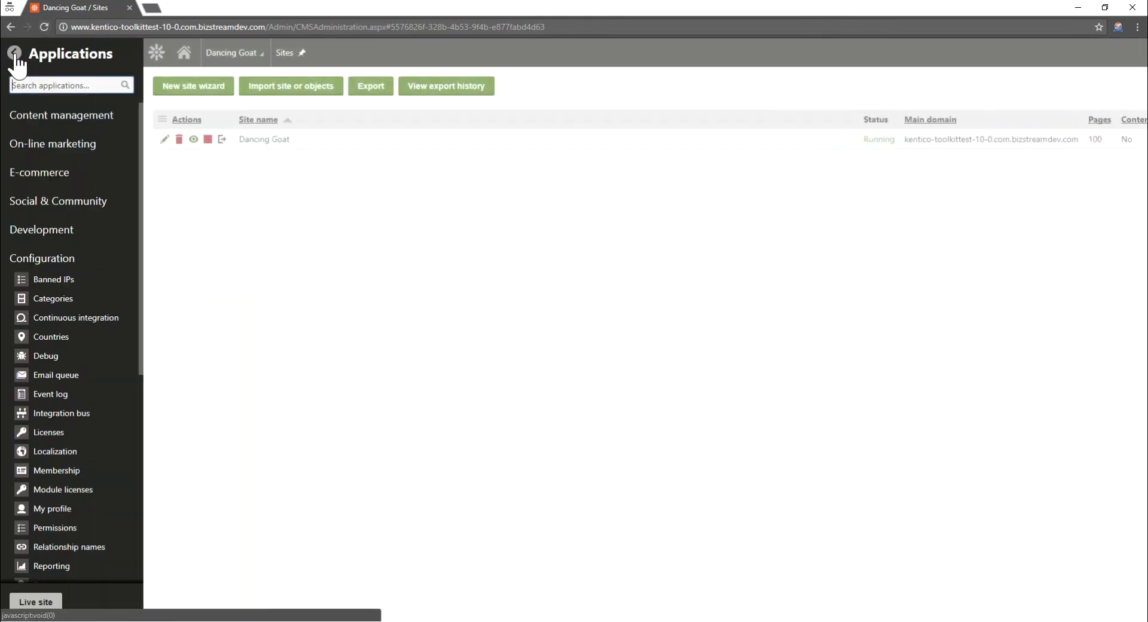
pyautogui.click(55, 267)
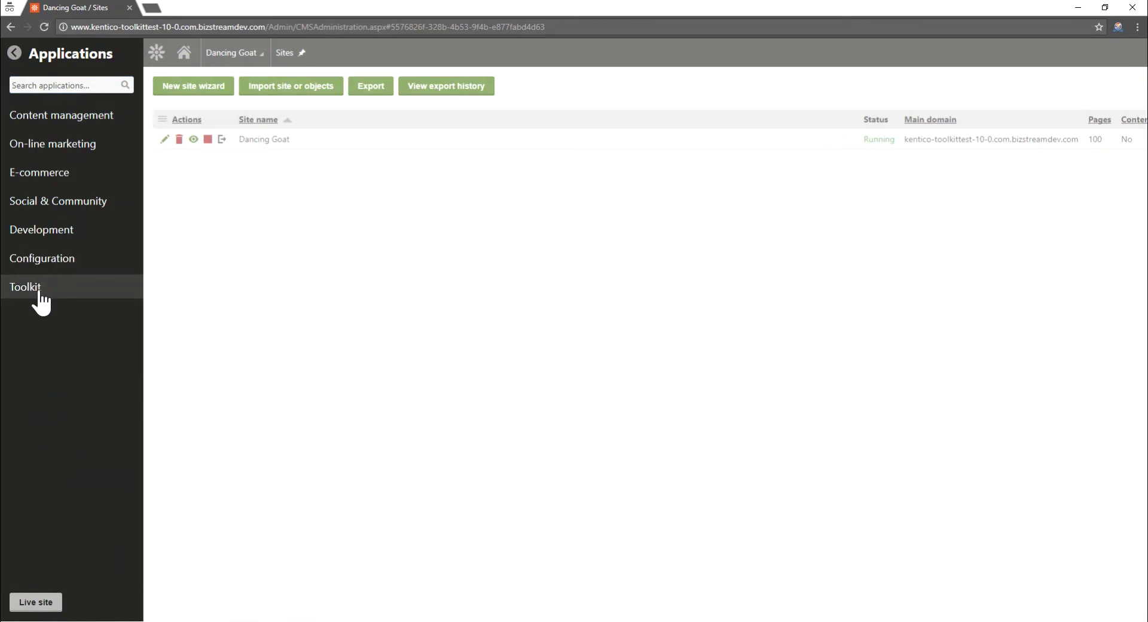
pyautogui.click(35, 291)
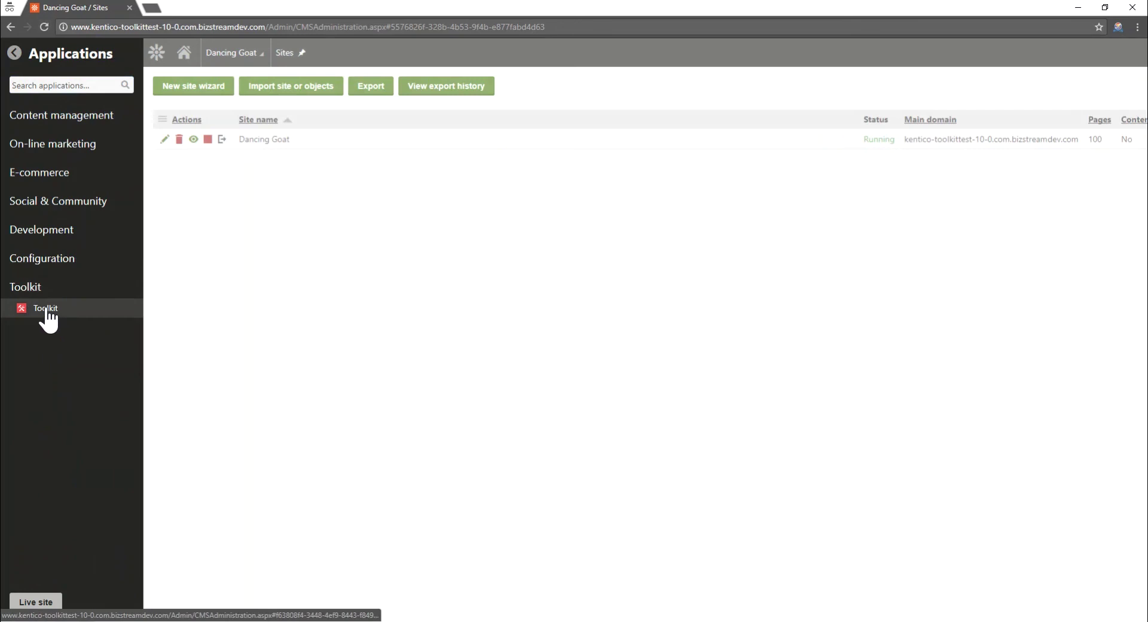
pyautogui.click(47, 311)
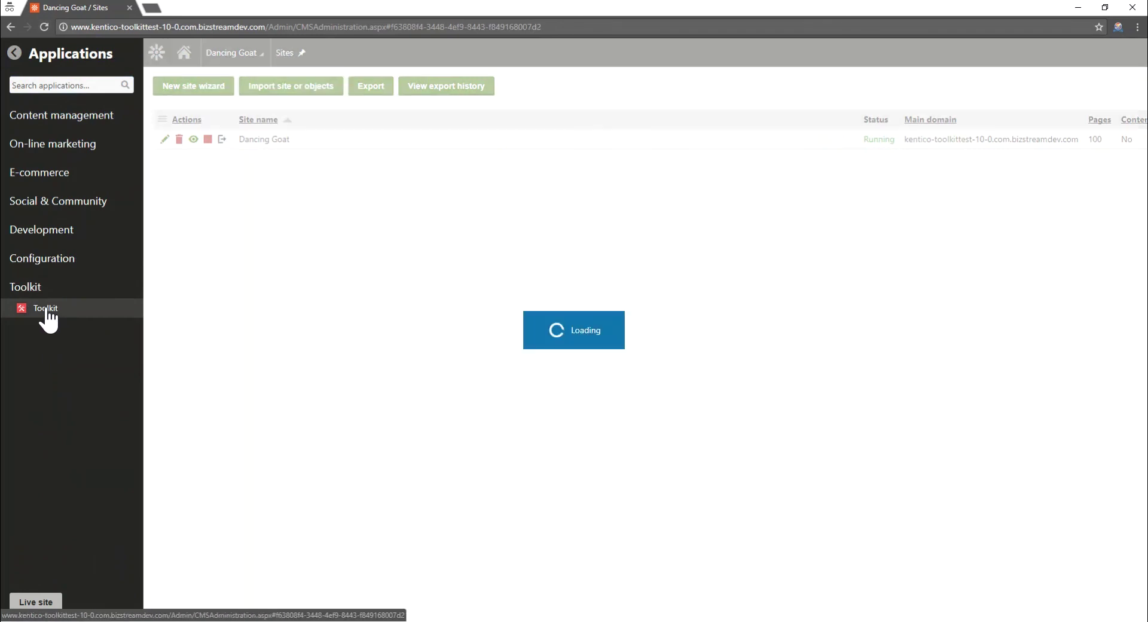